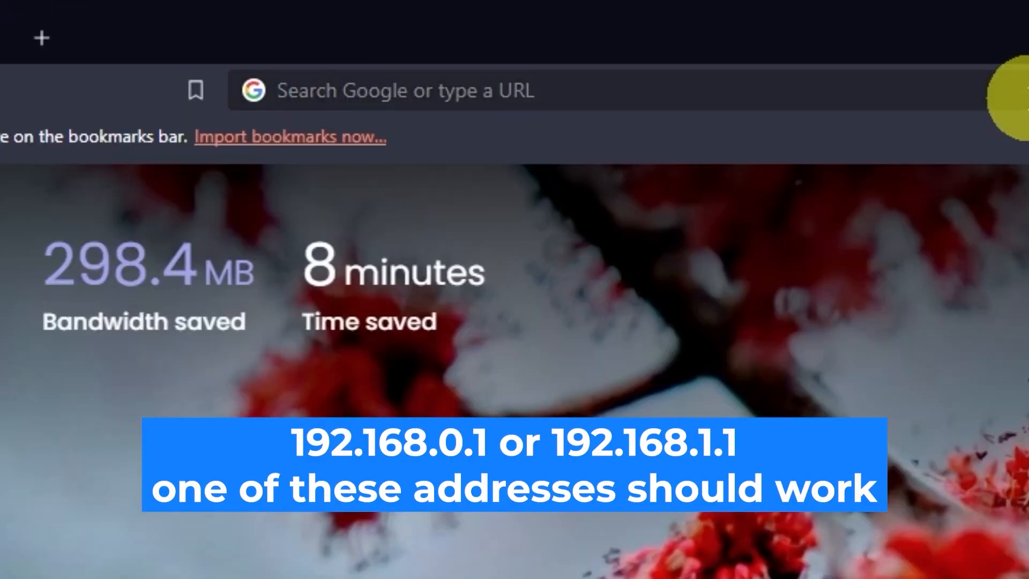
Enter the router address 192.168.0.1 in the browser and load it.
click(508, 33)
text(192)
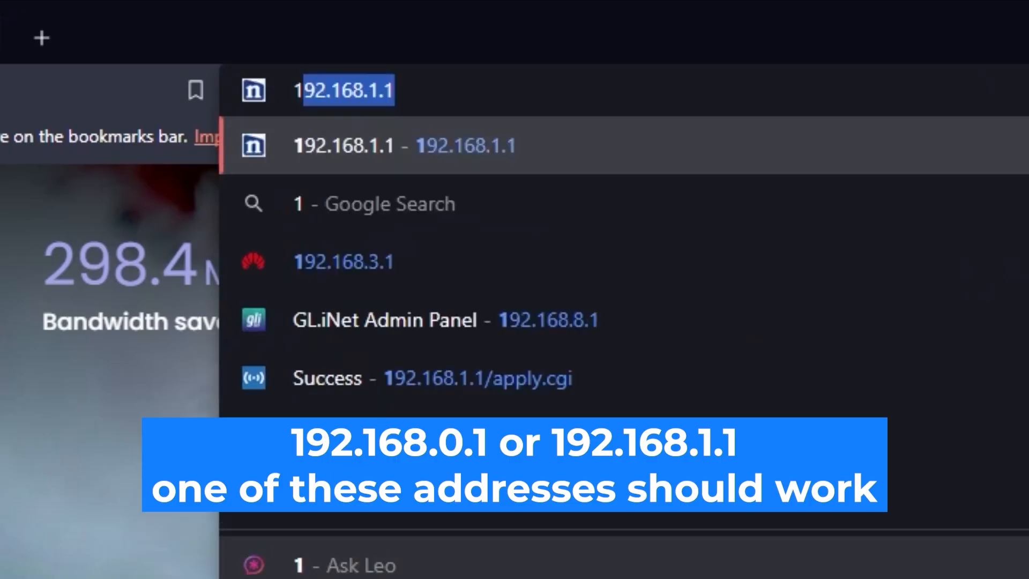
text(.168.)
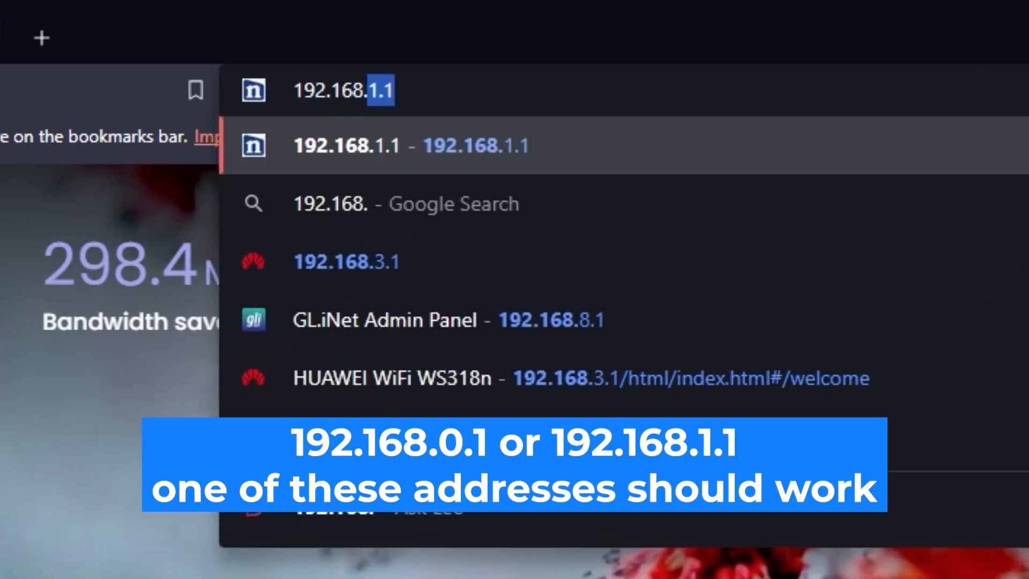
text(0.1)
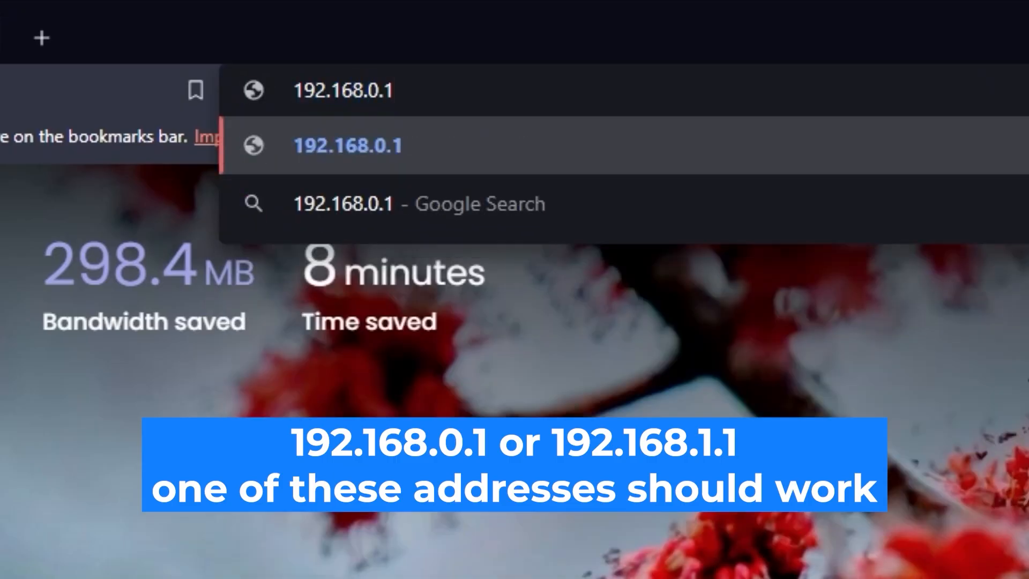
key(Return)
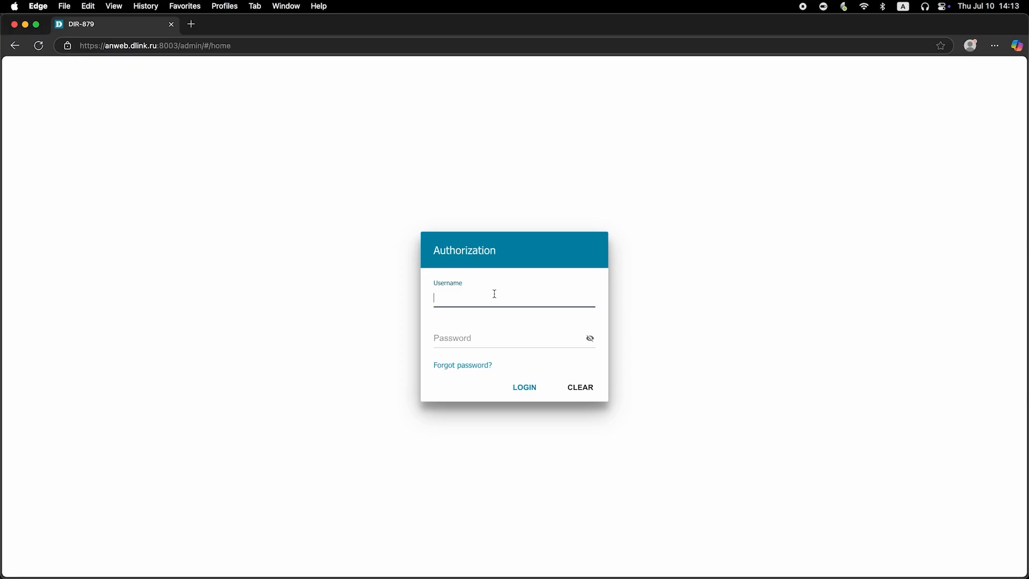
Enter the default admin username and password, reveal the password, and attempt login.
text(admin)
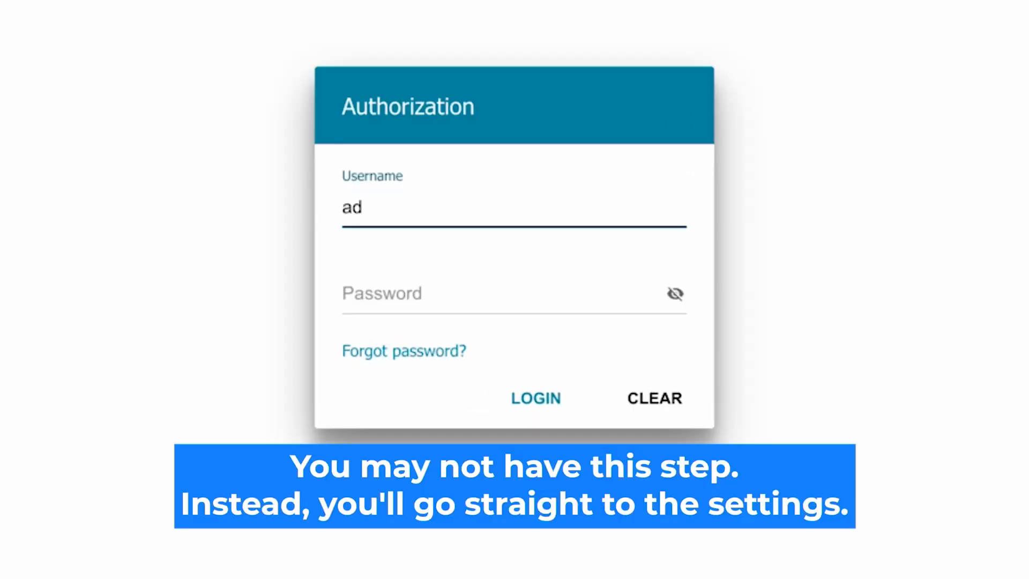
click(395, 294)
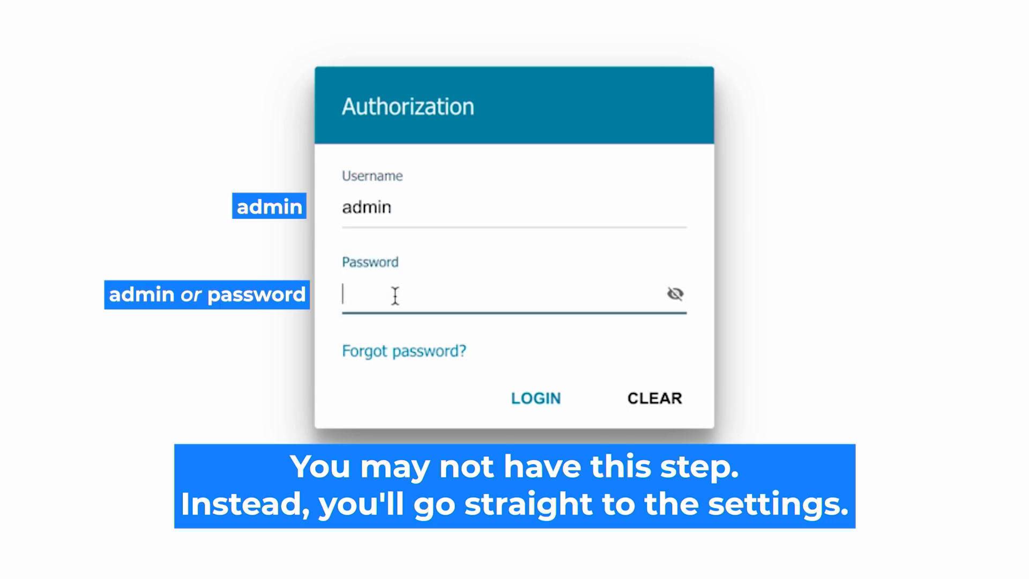
text(password)
click(674, 294)
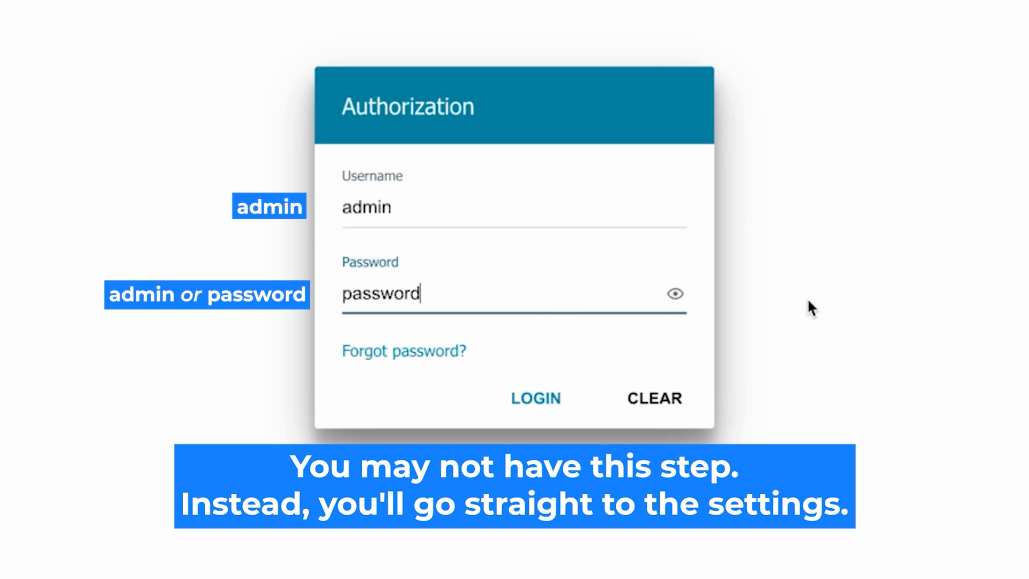
click(517, 397)
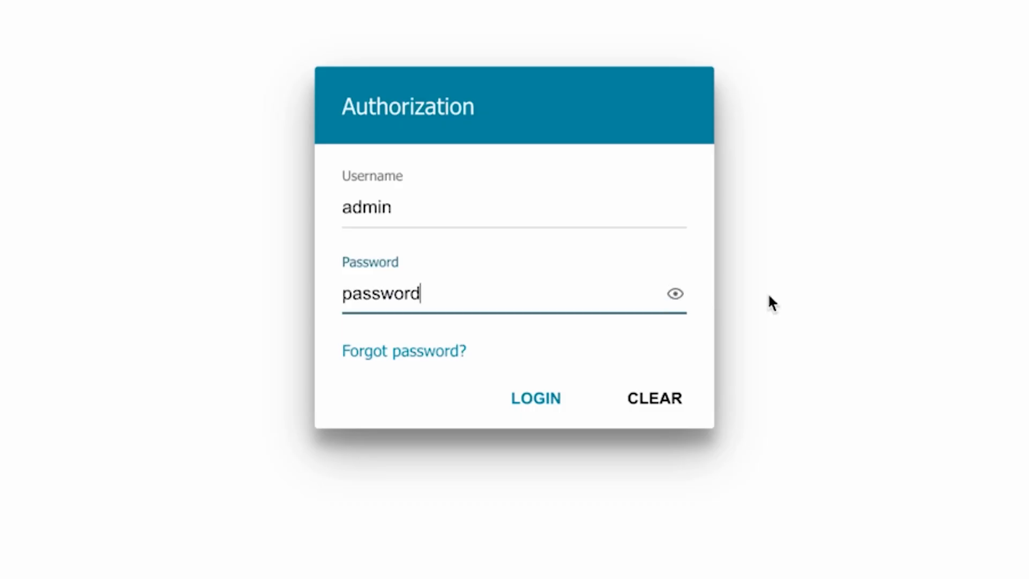
Retype the default password and log in to reach the DIR-615 Home page.
click(527, 394)
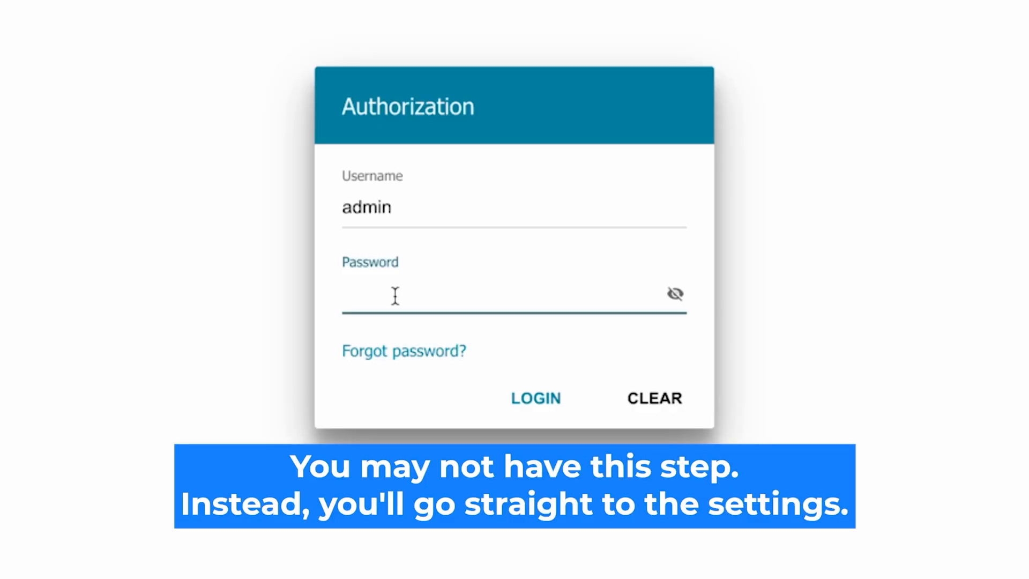
text(•••••••)
text(d)
click(674, 294)
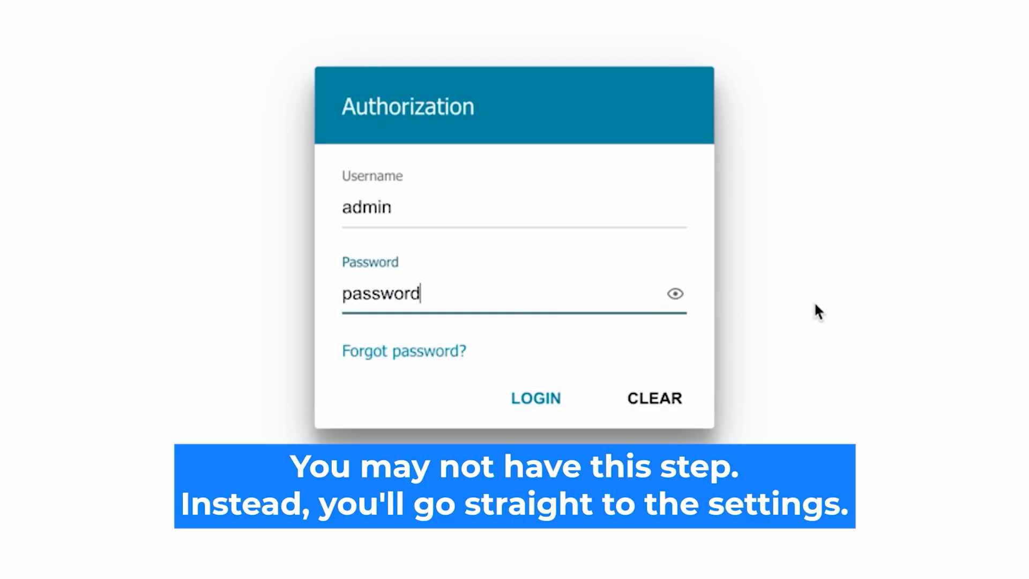
click(516, 398)
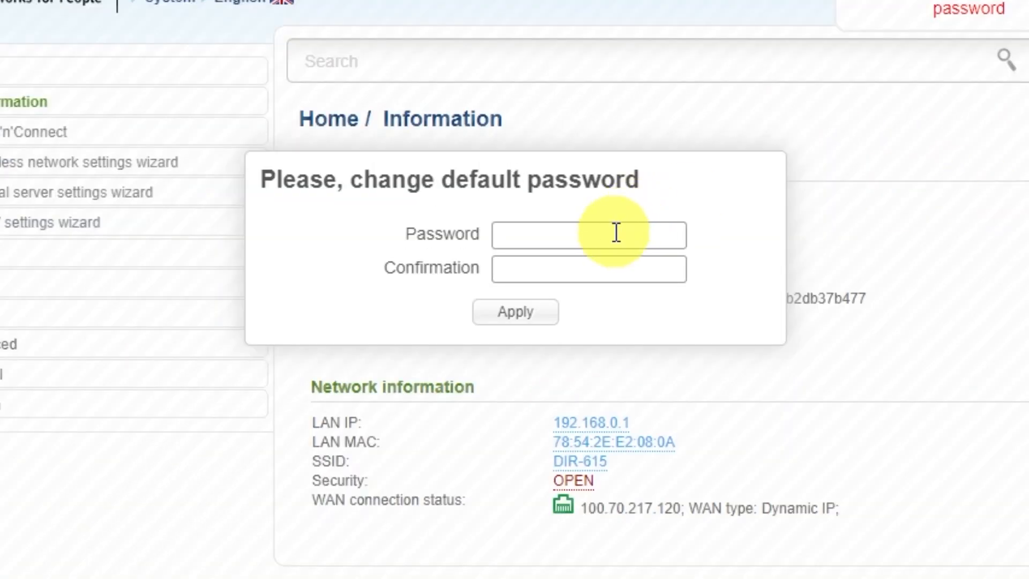
Enter and confirm a new admin password, then apply it.
click(581, 191)
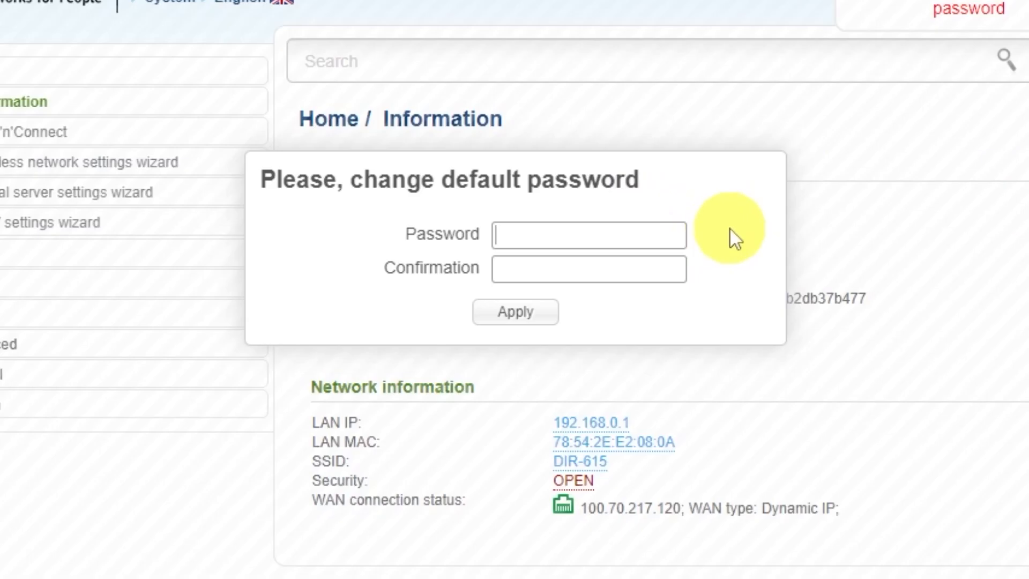
text(*********)
click(665, 263)
text(********)
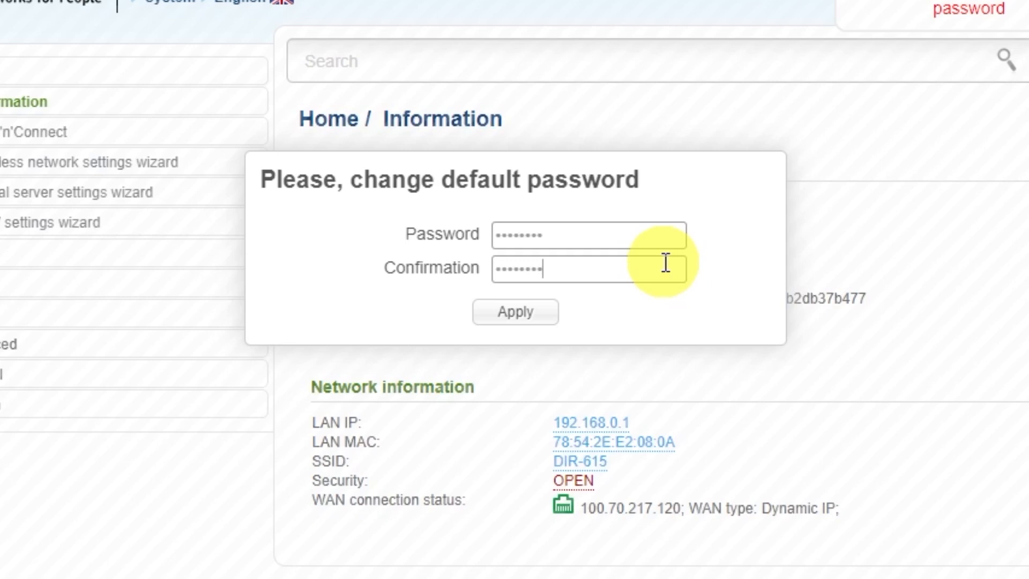
click(546, 314)
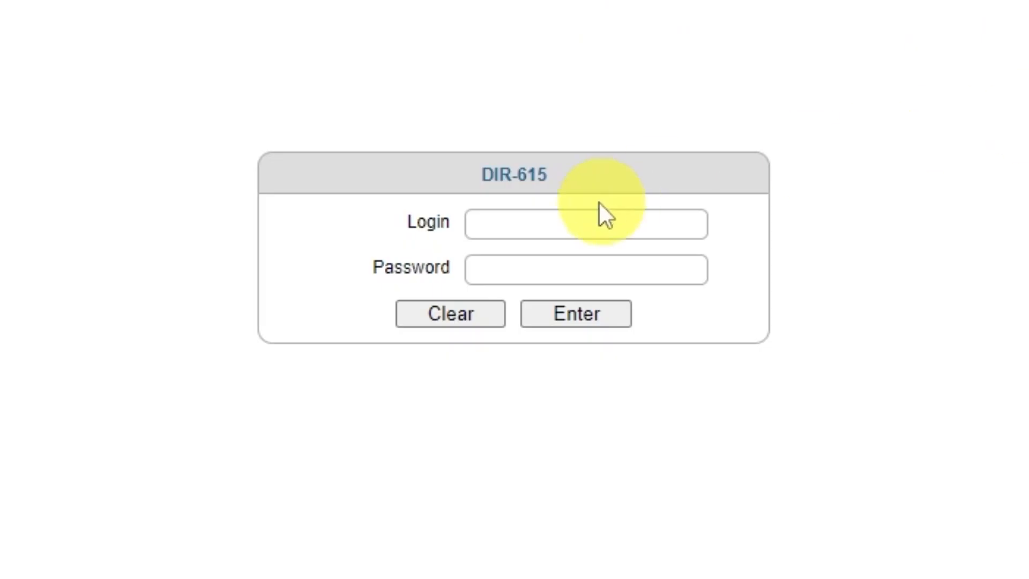
Sign in with the admin login and new password, declining the browser's save-password offer.
click(589, 221)
text(admin)
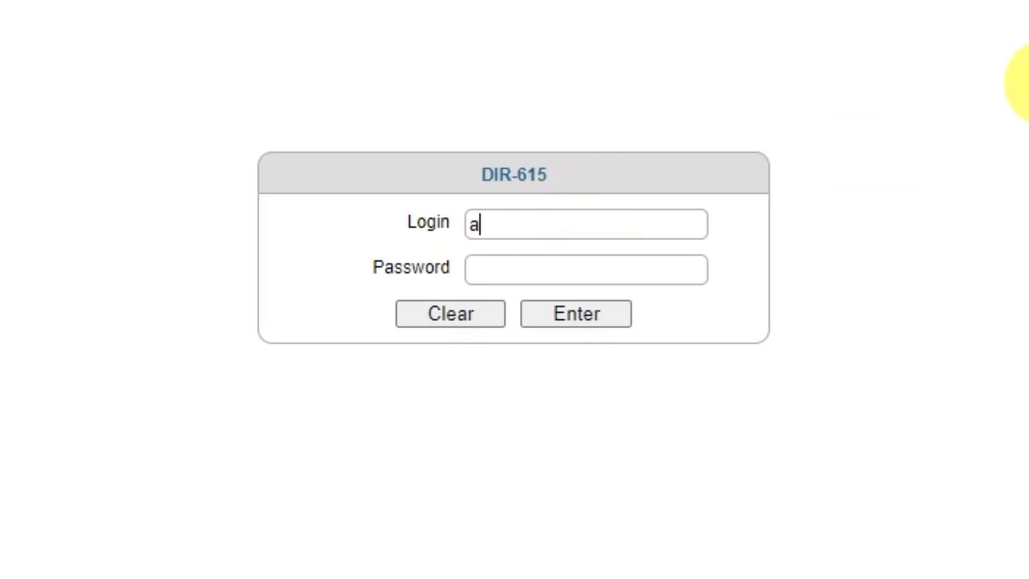
click(627, 272)
text(admin123)
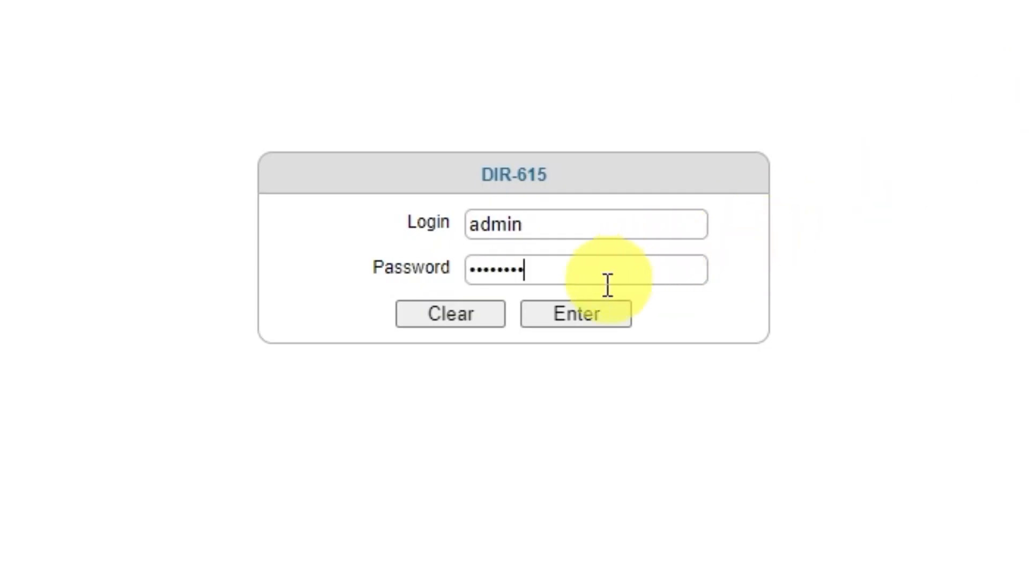
click(565, 320)
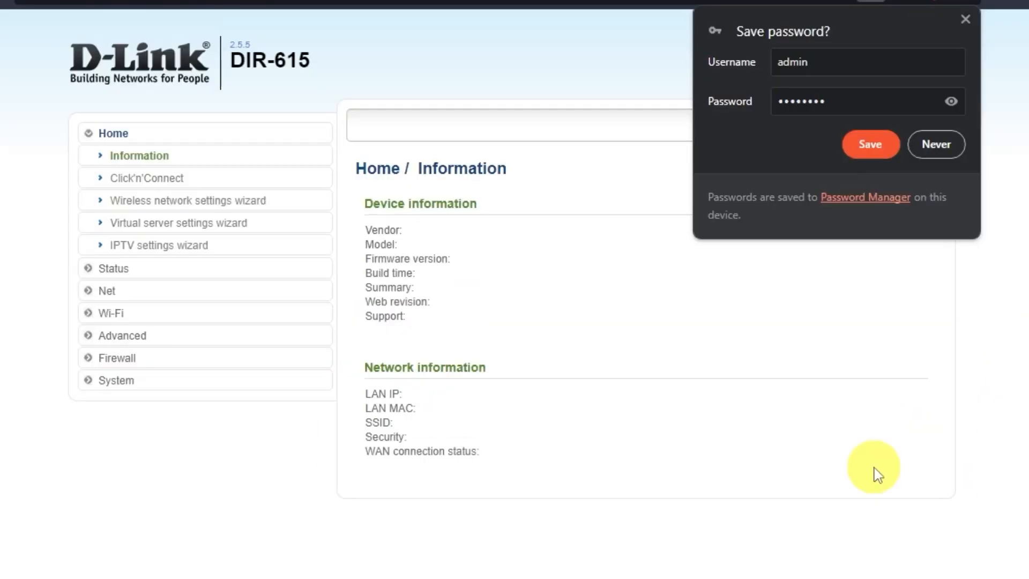
click(940, 142)
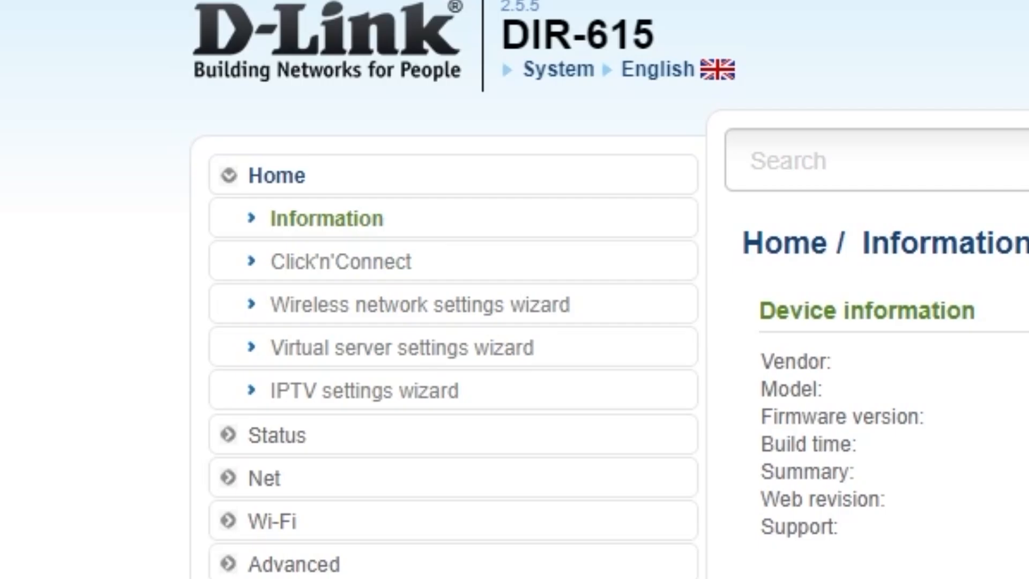
Start the Click'n'Connect wizard and choose Dynamic IP as the connection type.
click(392, 262)
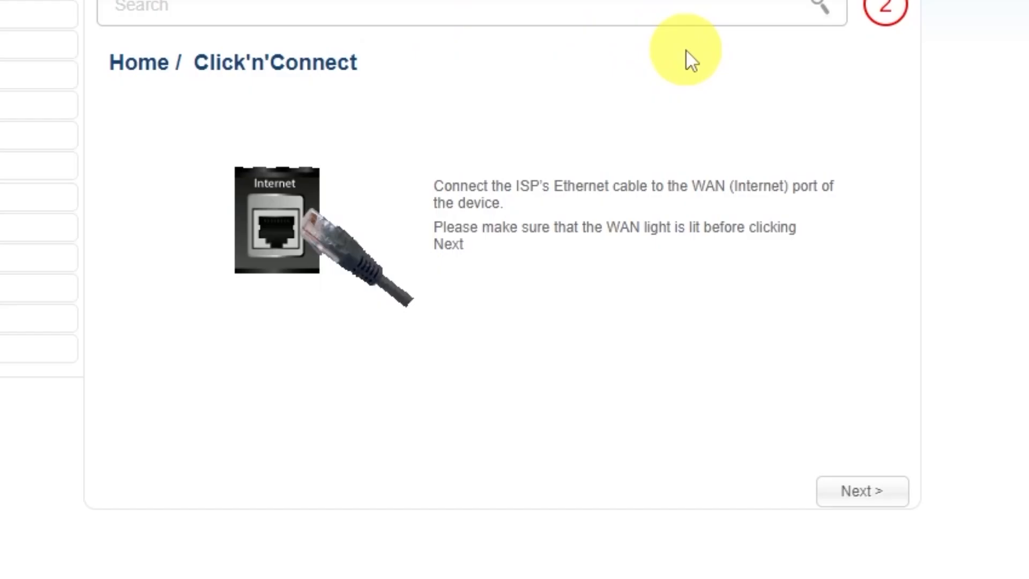
click(861, 493)
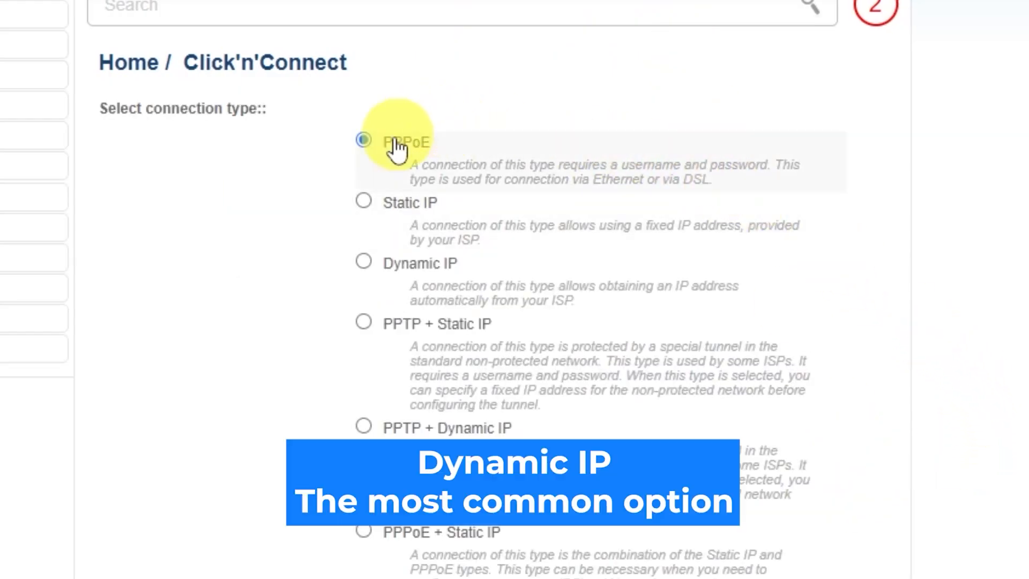
scroll(360, 391, down, 4)
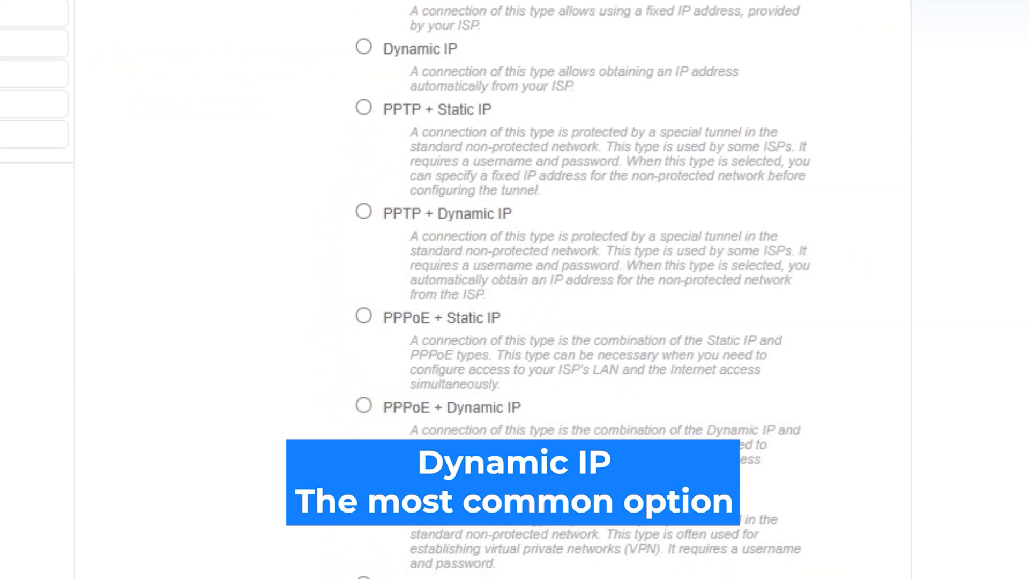
scroll(514, 289, up, 2)
scroll(515, 290, up, 2)
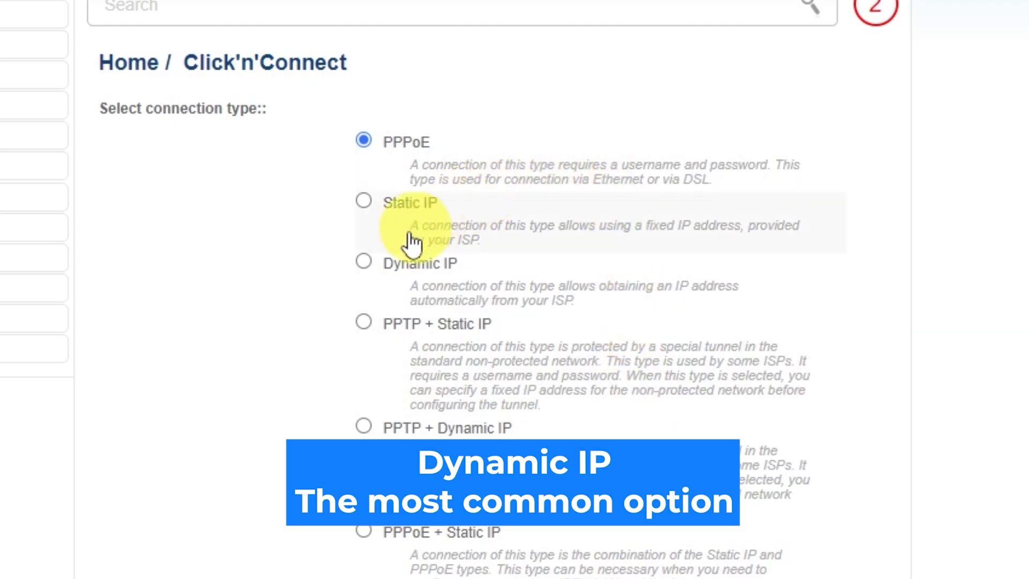
click(364, 261)
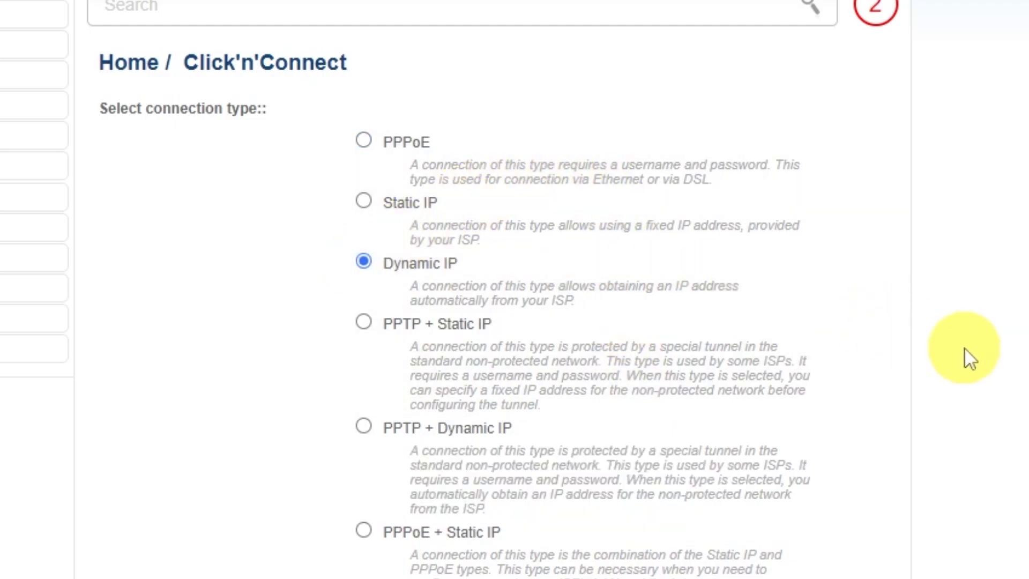
scroll(910, 354, down, 10)
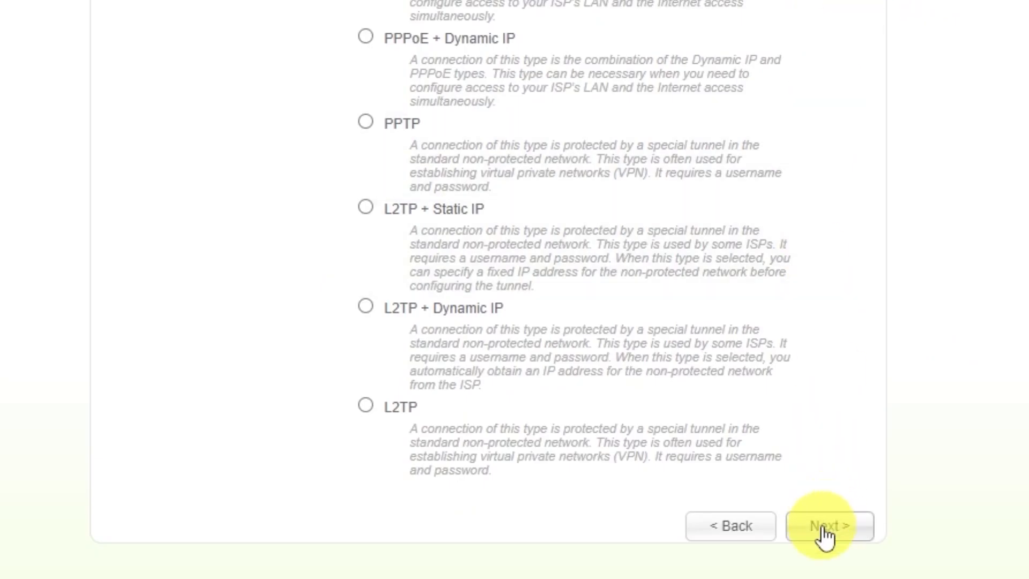
click(824, 528)
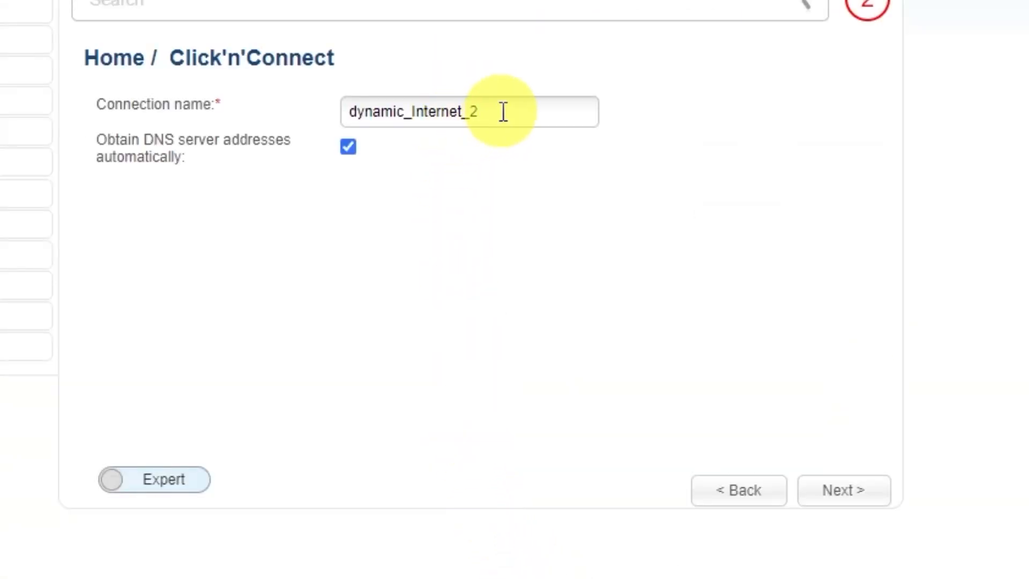
Rename the connection to 'd-link wifi' and proceed to the settings summary.
drag(503, 111, 321, 110)
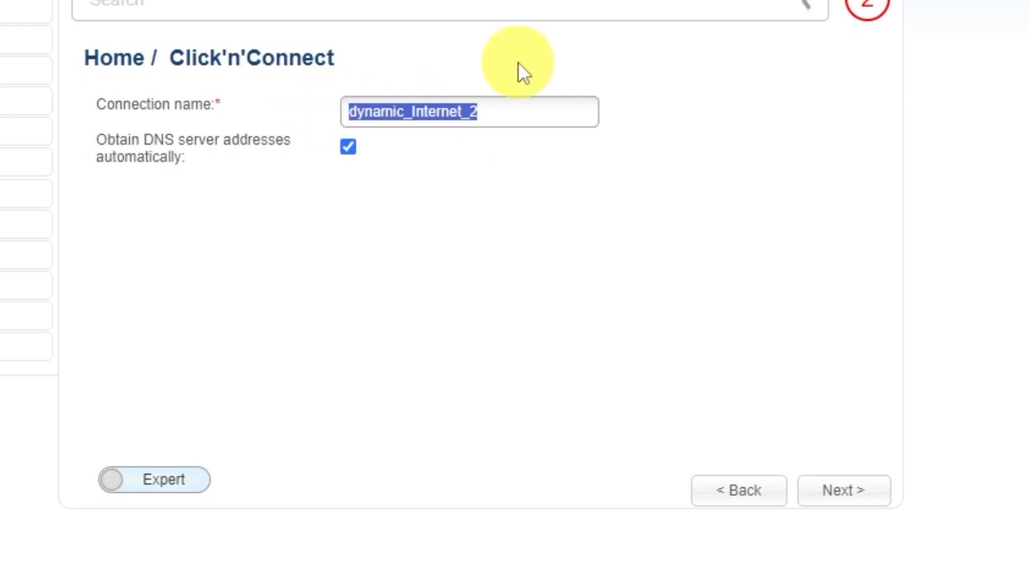
text(d-link)
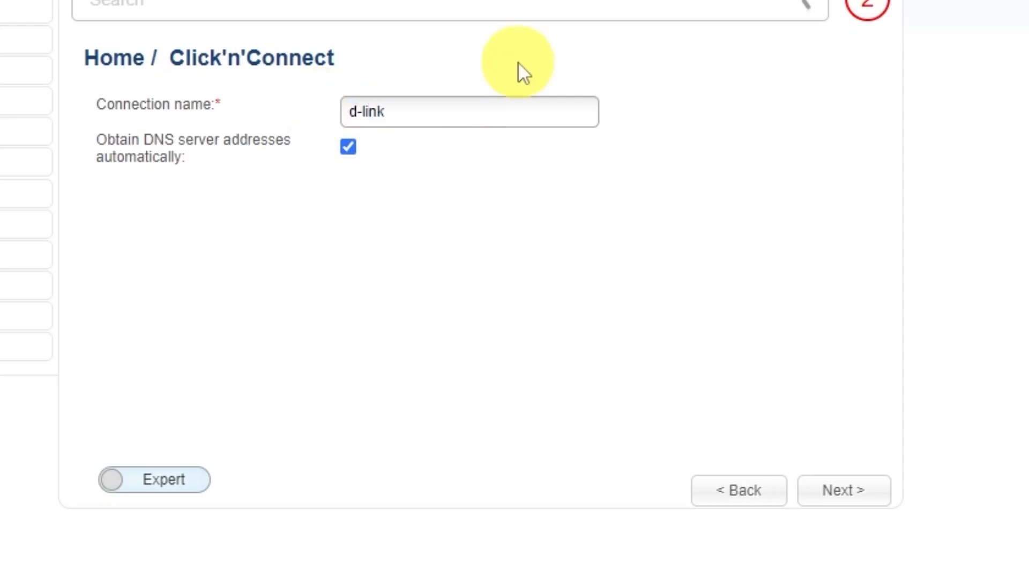
text( wifi)
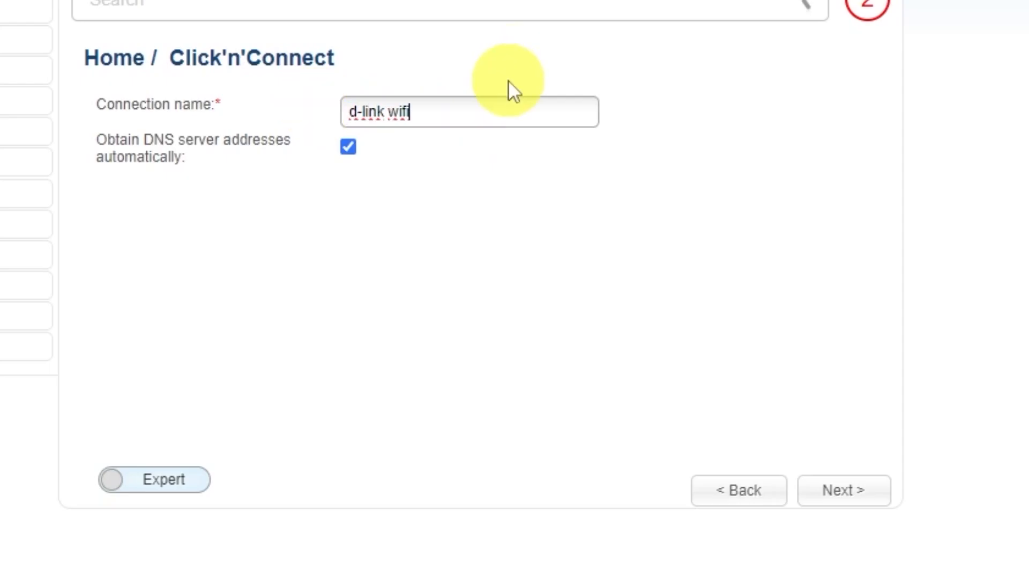
click(847, 492)
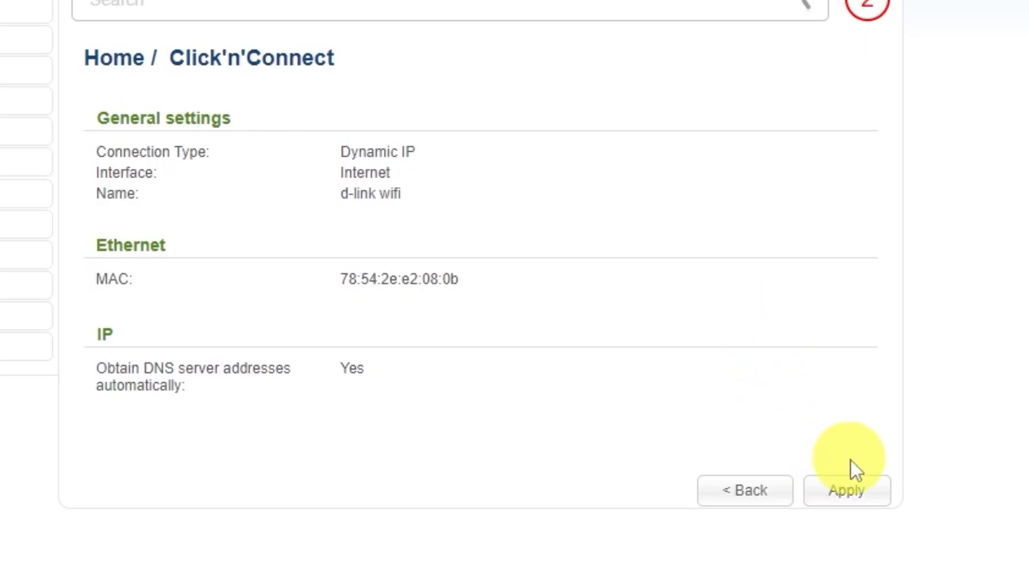
Apply the Dynamic IP connection, replacing the existing one, and continue after the successful internet check.
click(852, 488)
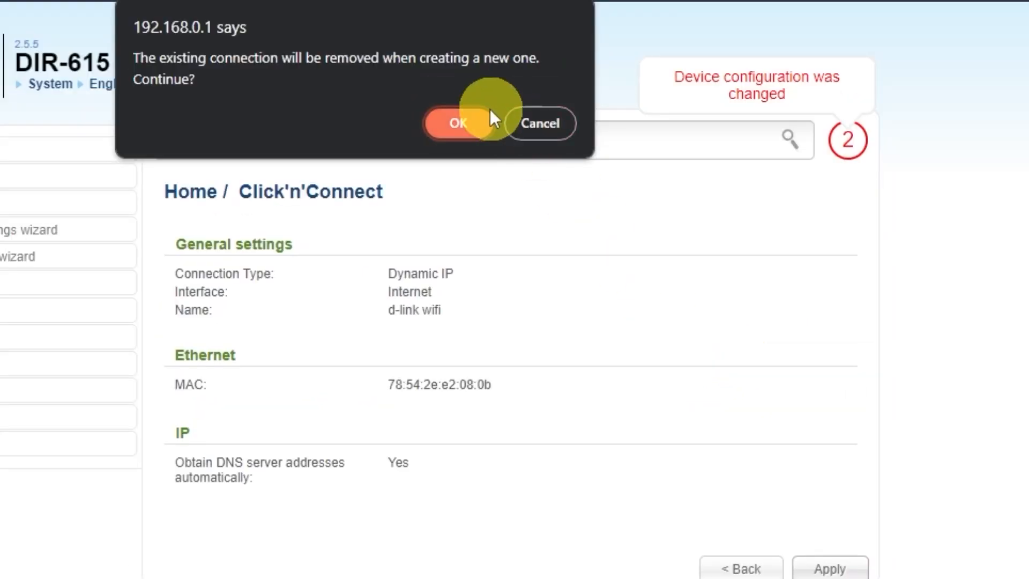
click(431, 21)
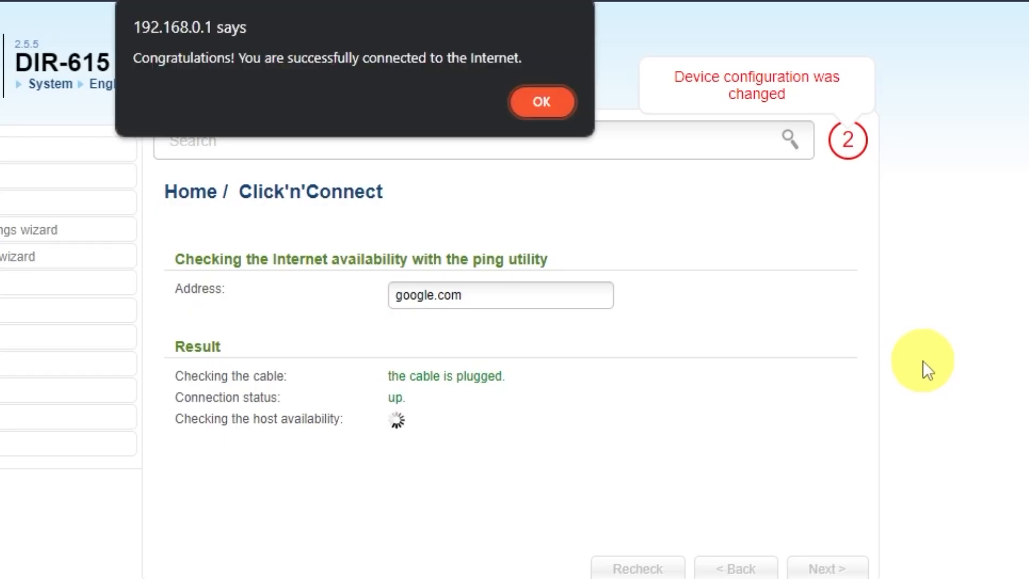
click(540, 105)
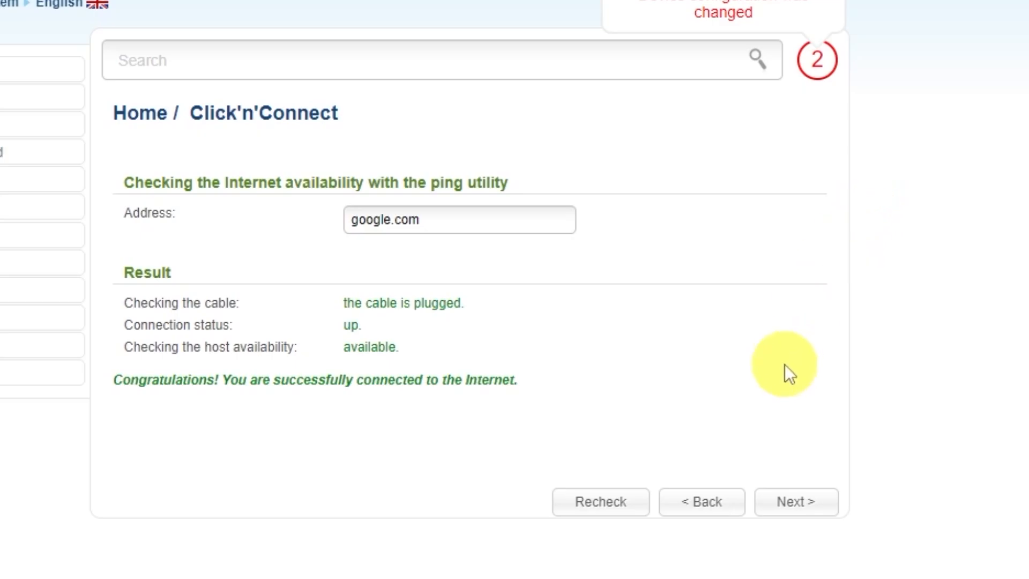
click(812, 508)
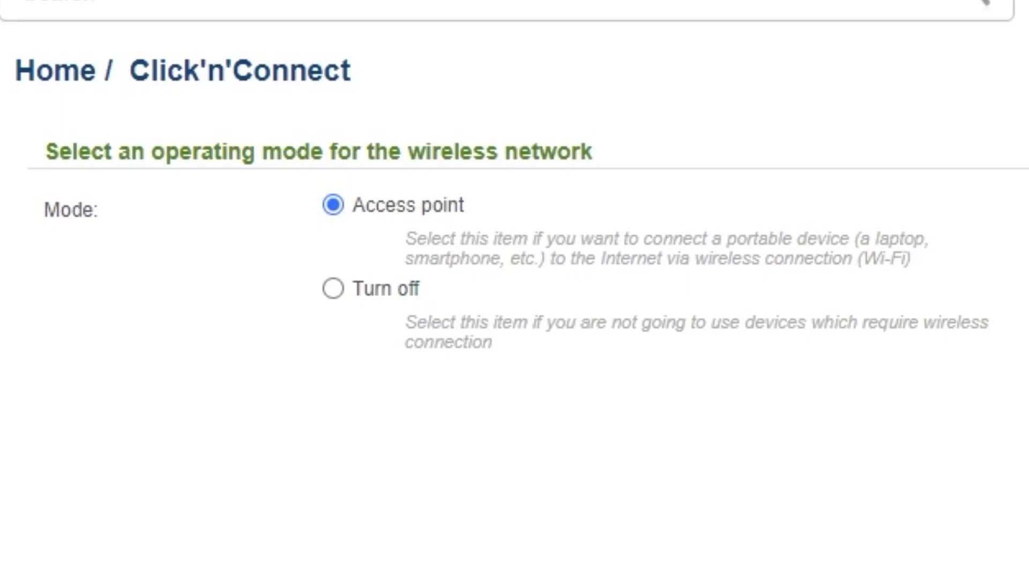
Keep Access point mode and the DIR-615 network name, advancing to Wi-Fi security.
click(814, 505)
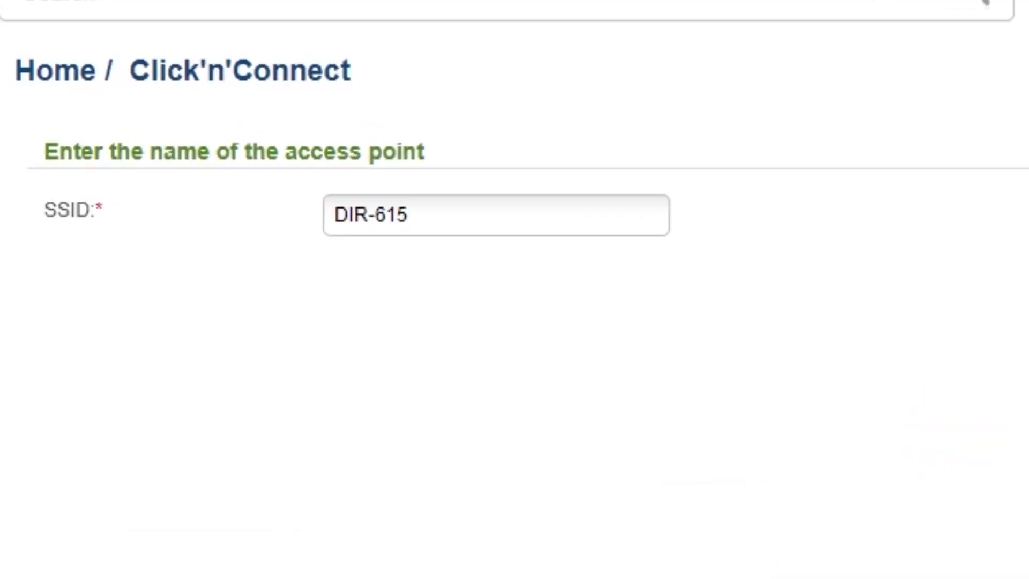
click(438, 205)
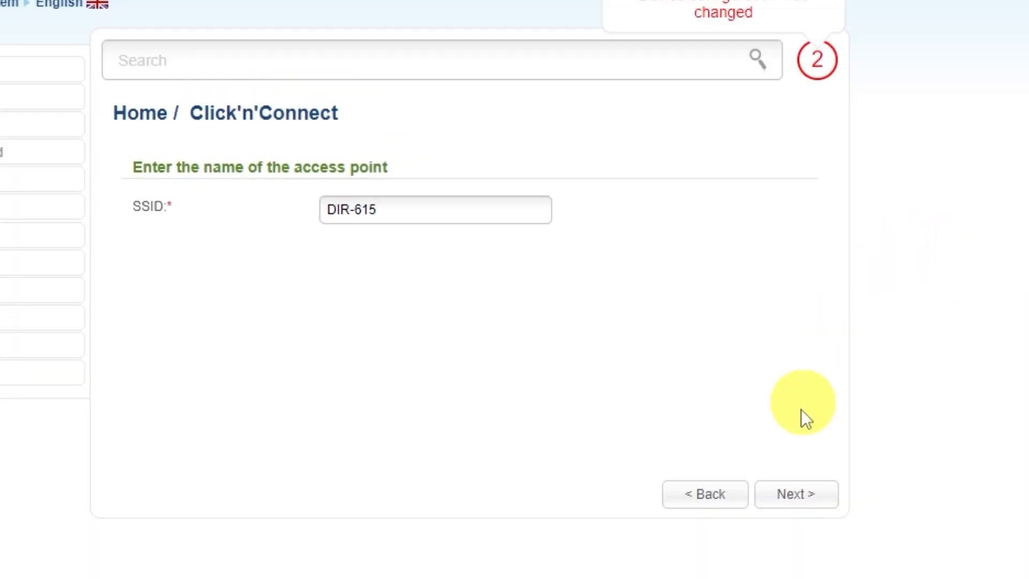
click(796, 498)
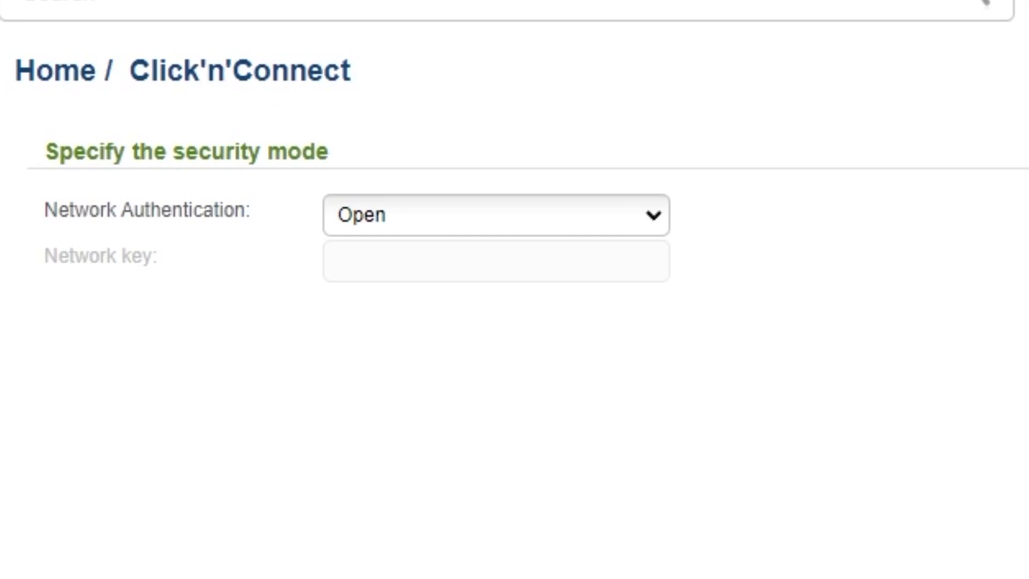
Set Wi-Fi authentication to Protected with a network key and continue to the summary.
click(650, 220)
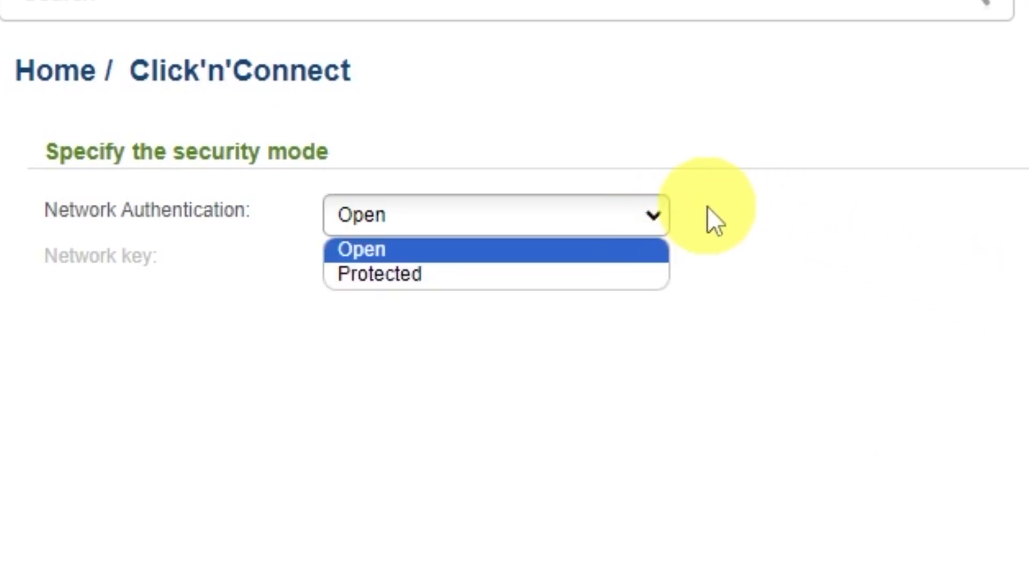
click(553, 258)
text(12345678)
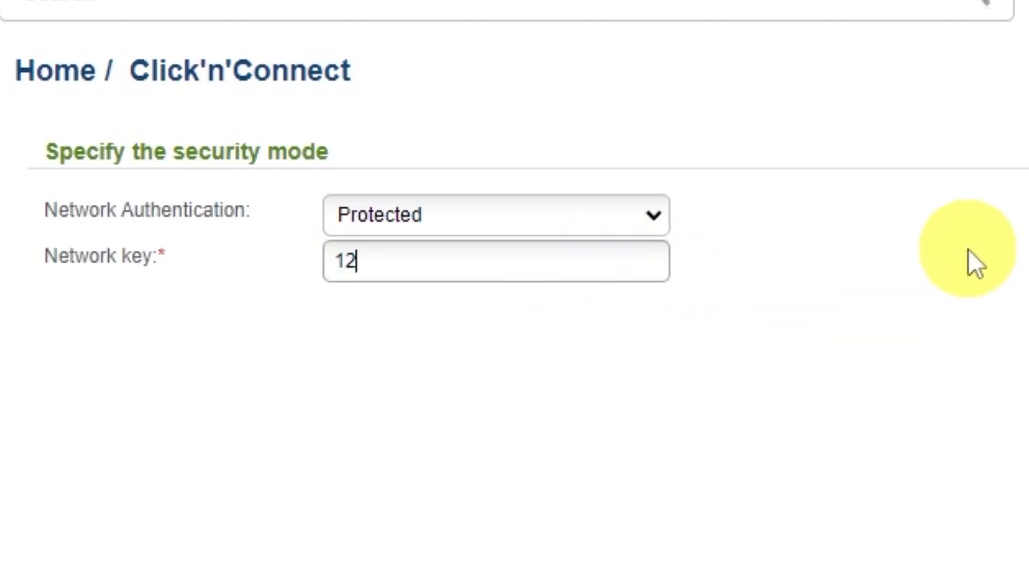
text(9)
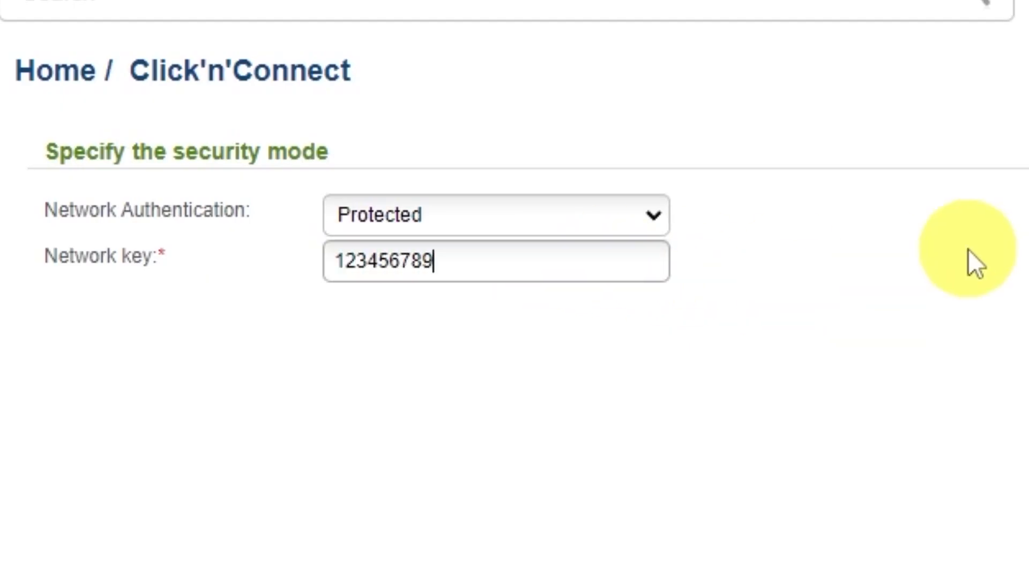
click(811, 491)
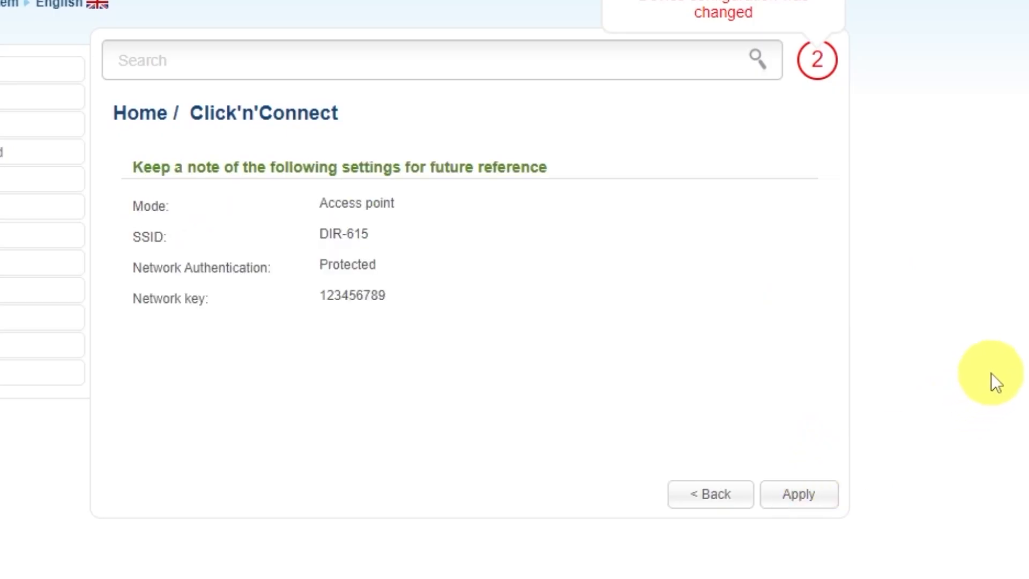
Apply the DIR-615 Wi-Fi settings, skip the IPTV port step, and confirm the completed Dynamic IP setup.
click(806, 496)
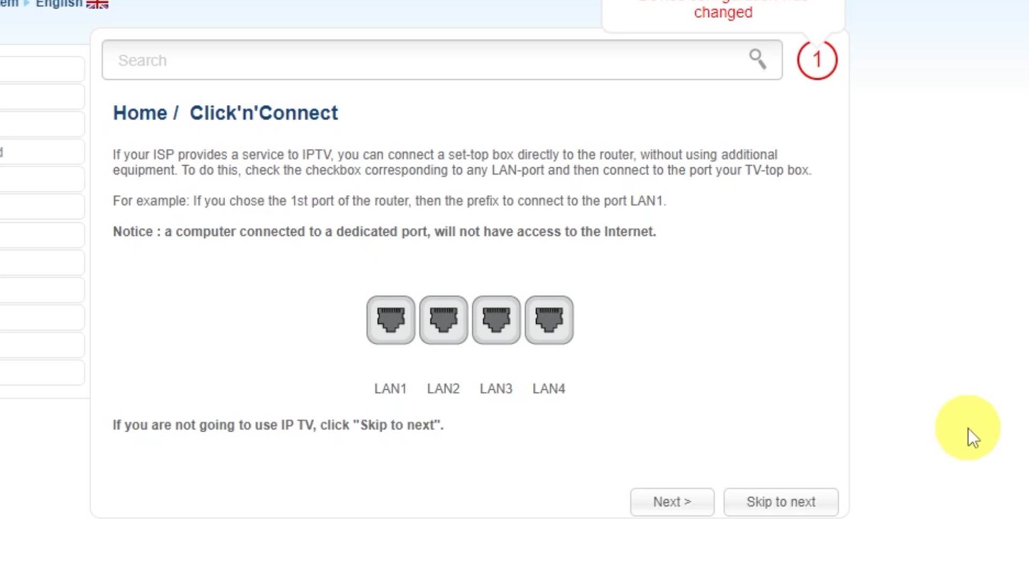
click(777, 504)
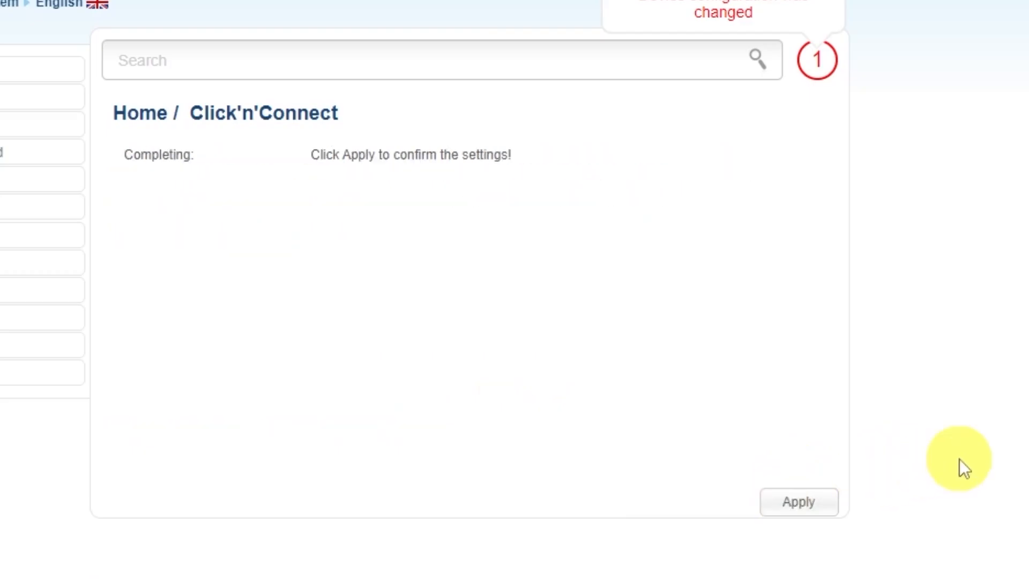
click(800, 503)
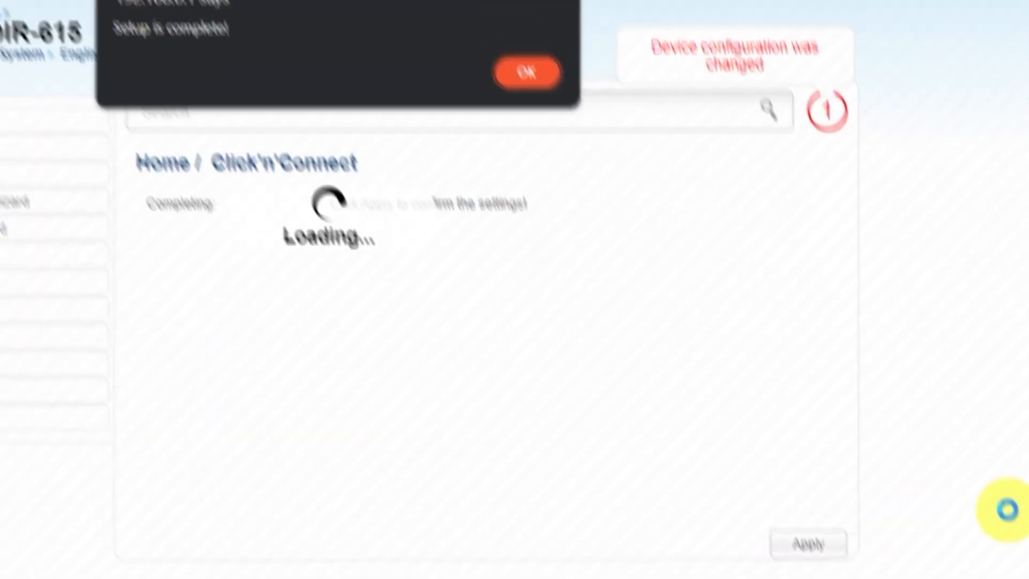
click(502, 20)
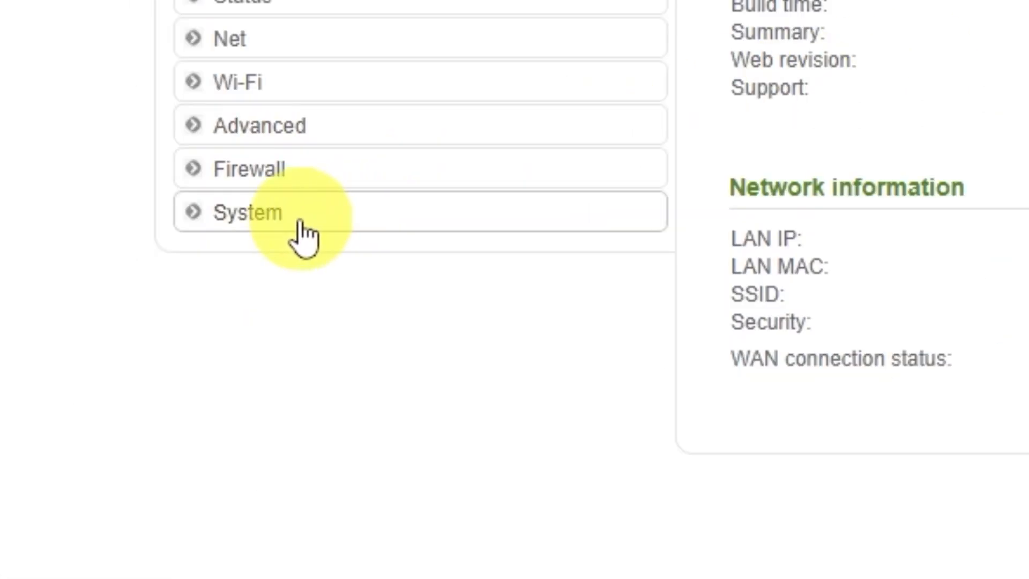
Go to System > Configuration in the left-hand menu.
click(126, 381)
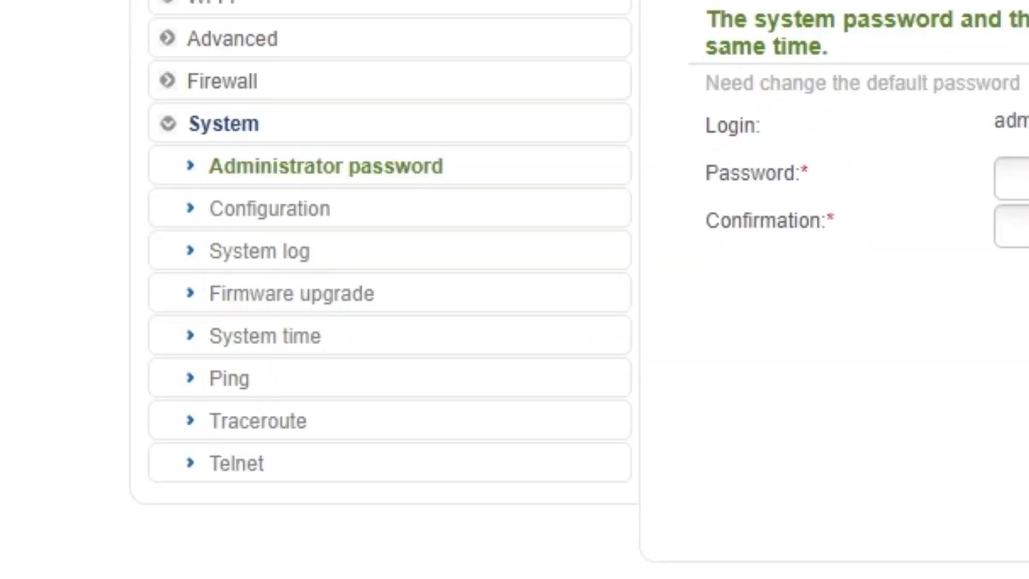
click(274, 210)
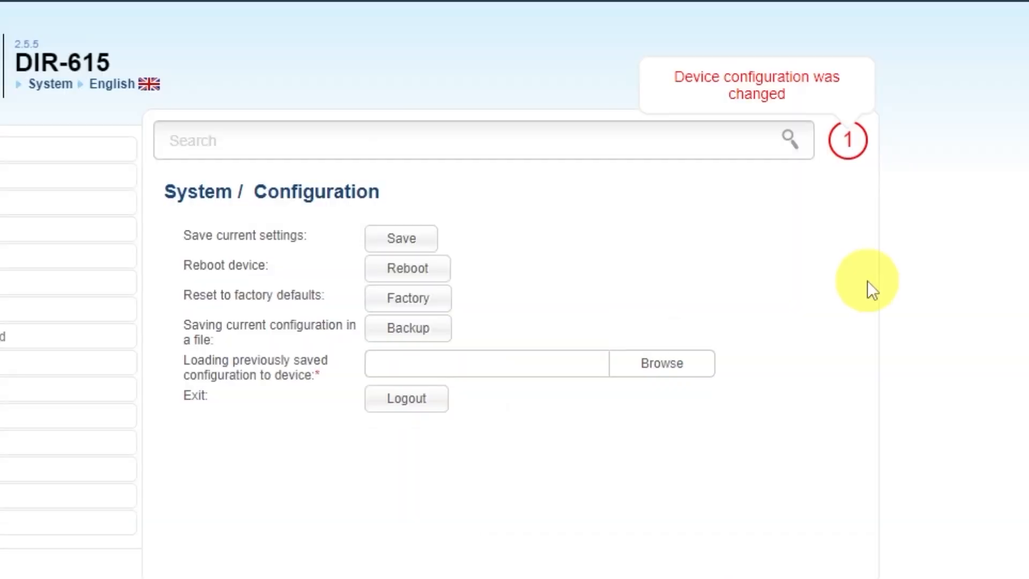
Save the current router configuration, then reboot the DIR-615 and confirm the restart.
click(395, 237)
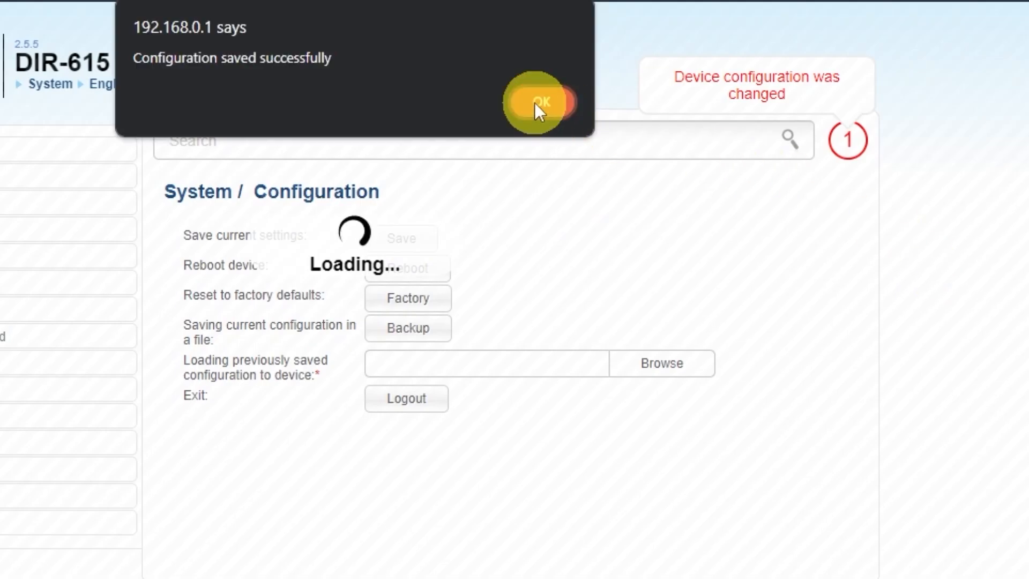
click(536, 102)
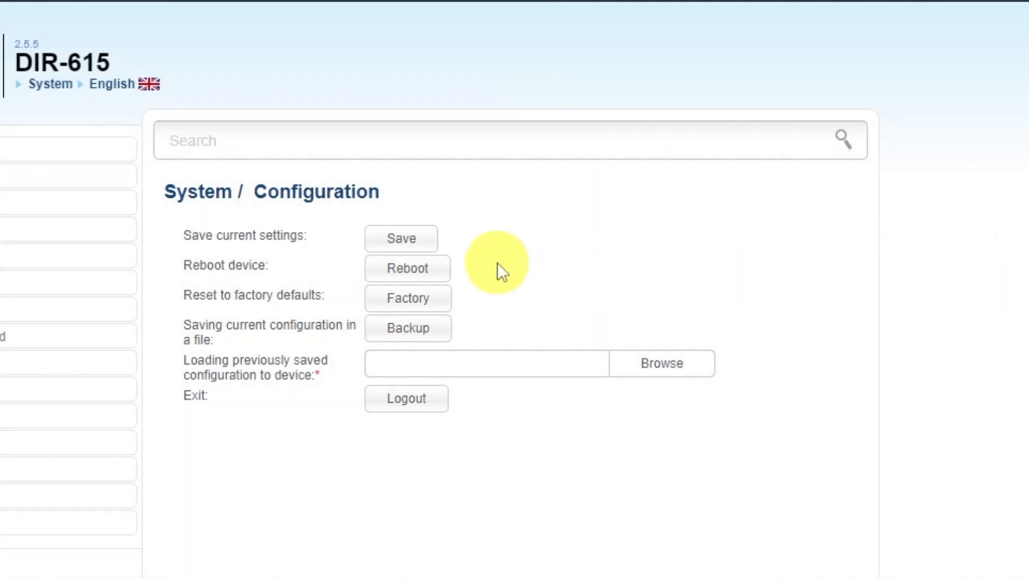
click(428, 272)
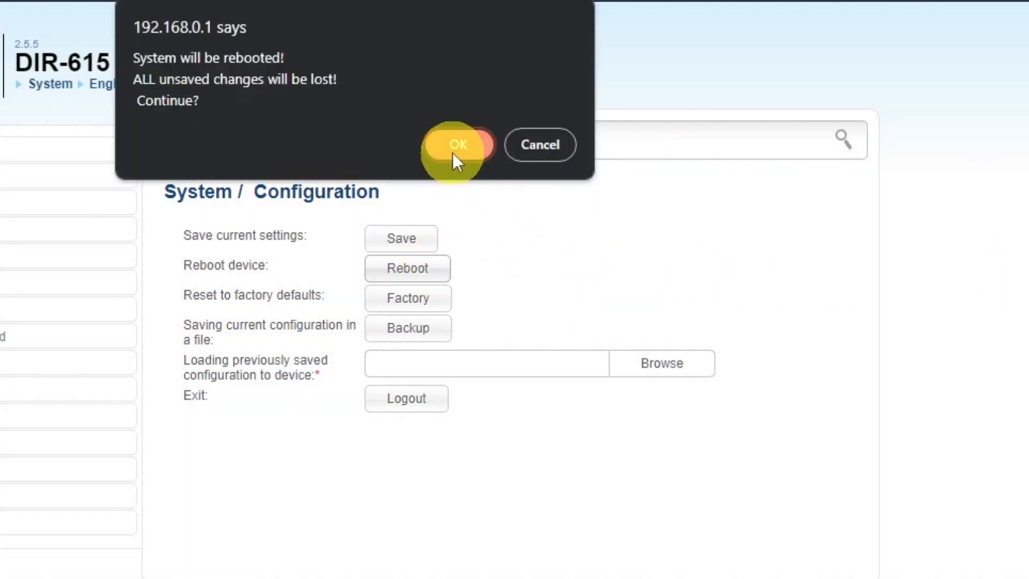
click(455, 145)
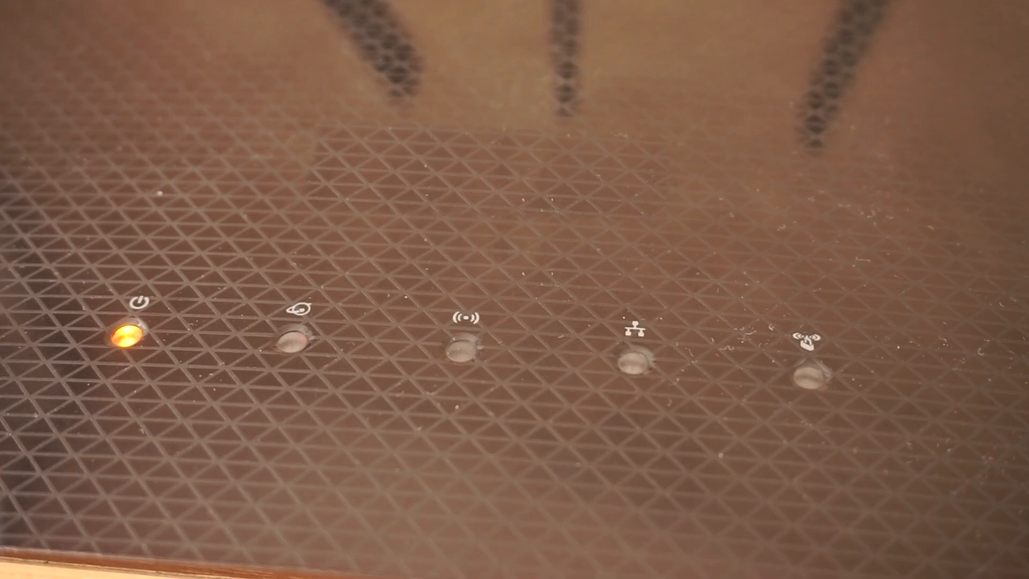